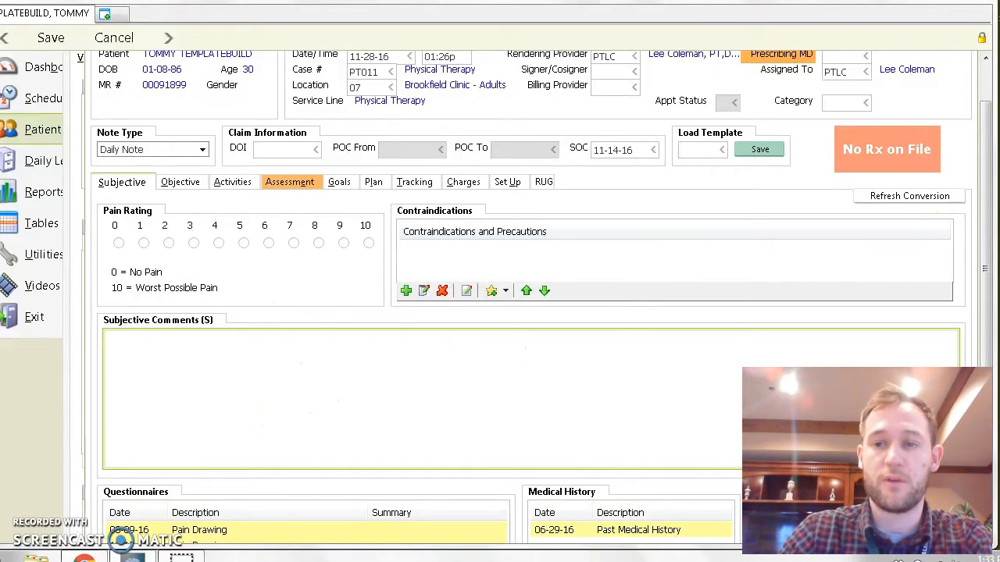
drag(986, 225, 981, 260)
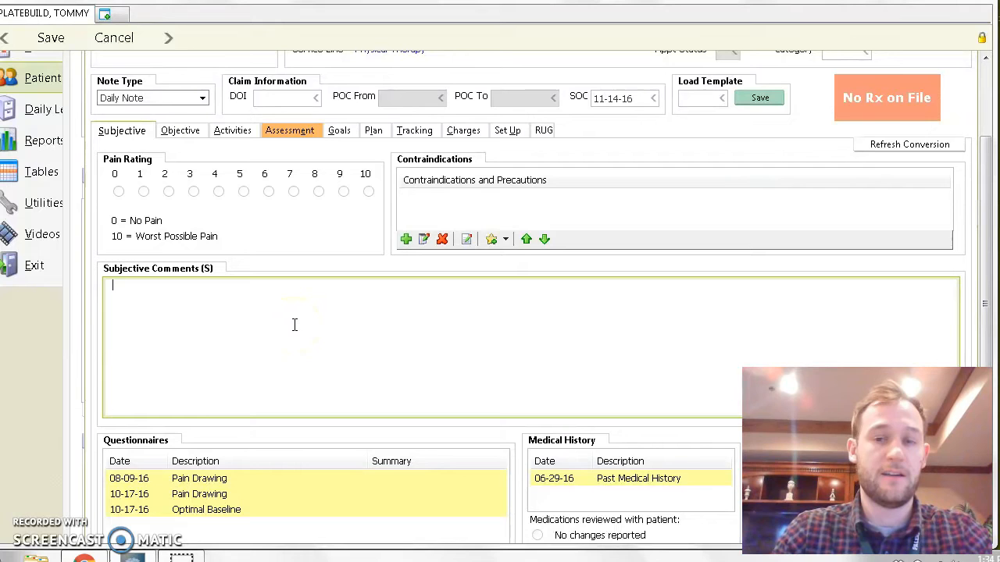
text(laskfjklasjfhao)
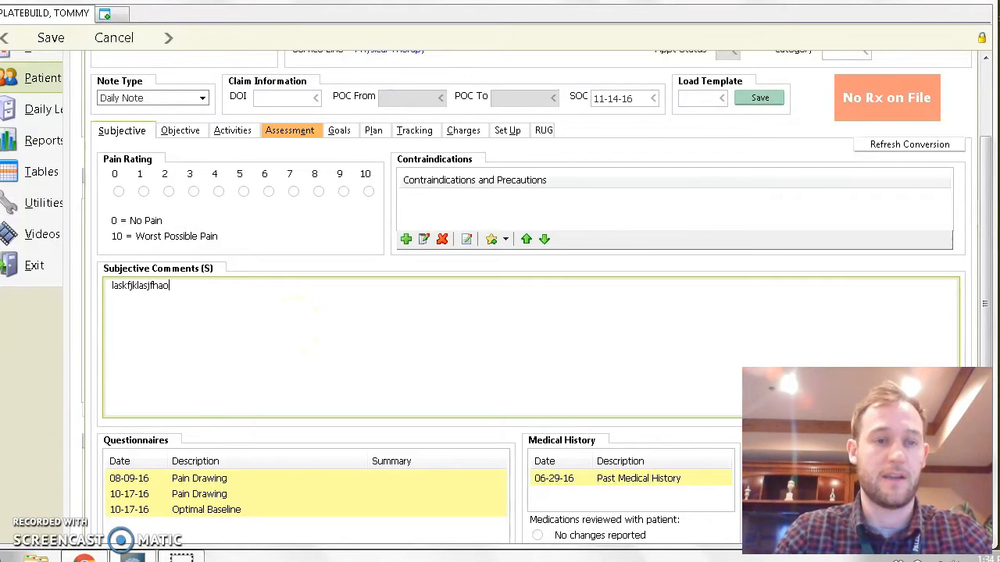
key(BackSpace)
key(BackSpace)
key(BackSpace)
key(BackSpace)
key(BackSpace)
key(BackSpace)
key(BackSpace)
key(BackSpace)
key(BackSpace)
key(BackSpace)
key(BackSpace)
key(BackSpace)
key(BackSpace)
key(BackSpace)
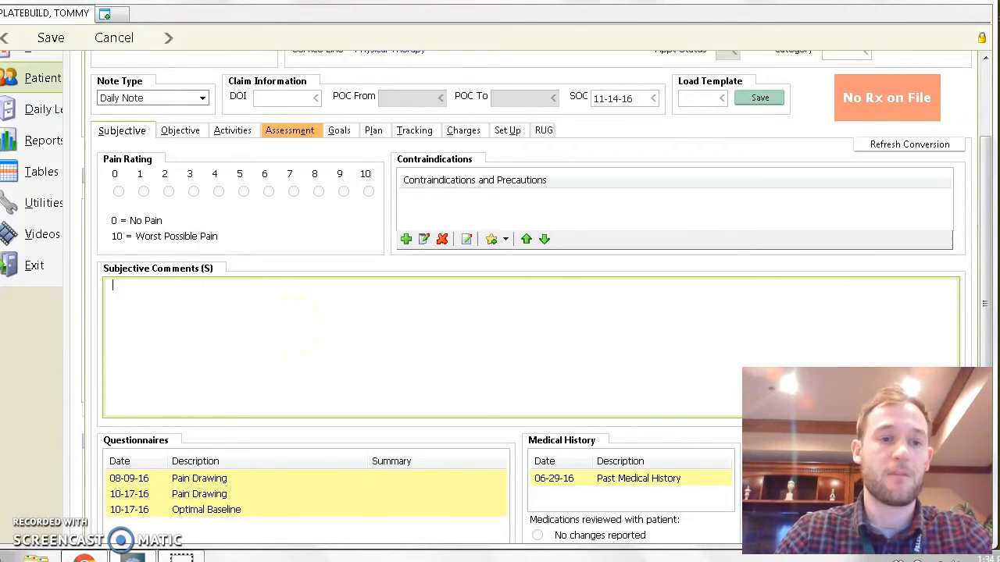
Step: Open the Subjective Comments field in the separate text editor and reposition the editor window so its full menu row is reachable
click(161, 314)
click(124, 292)
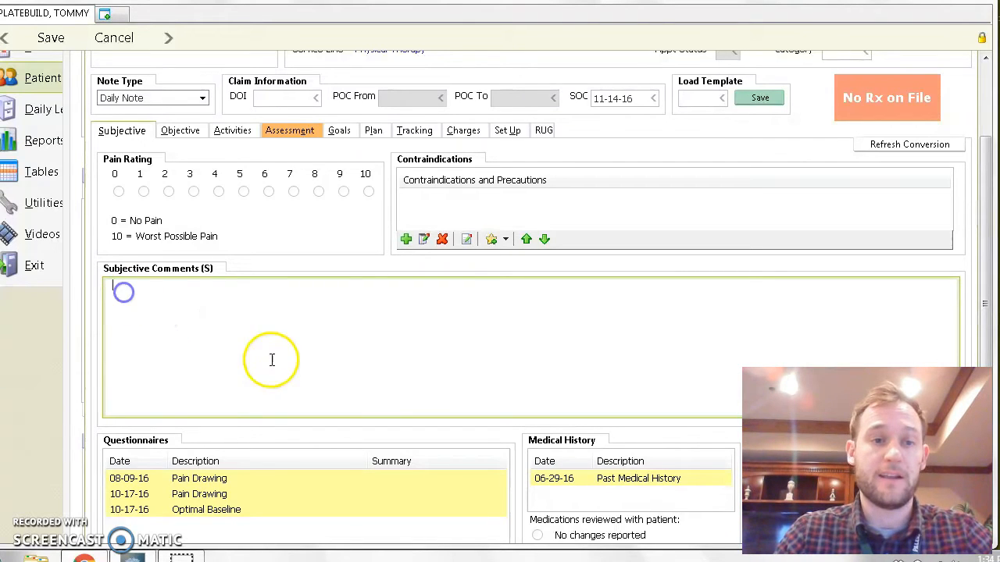
double_click(210, 354)
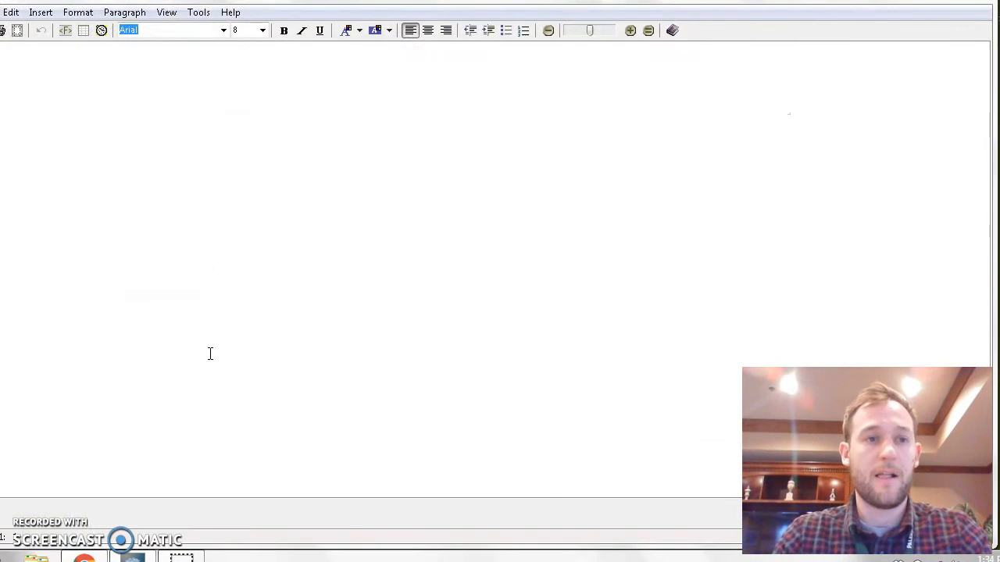
drag(260, 1, 321, 10)
drag(39, 19, 97, 23)
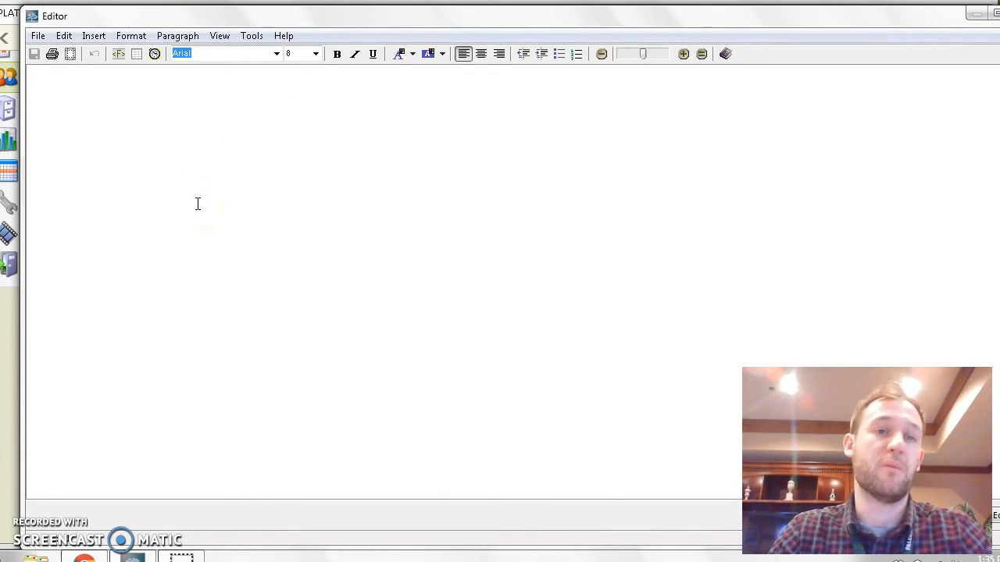
Step: Enable abbreviations in the editor's Spelling/Abbreviation Options and apply the change
click(252, 37)
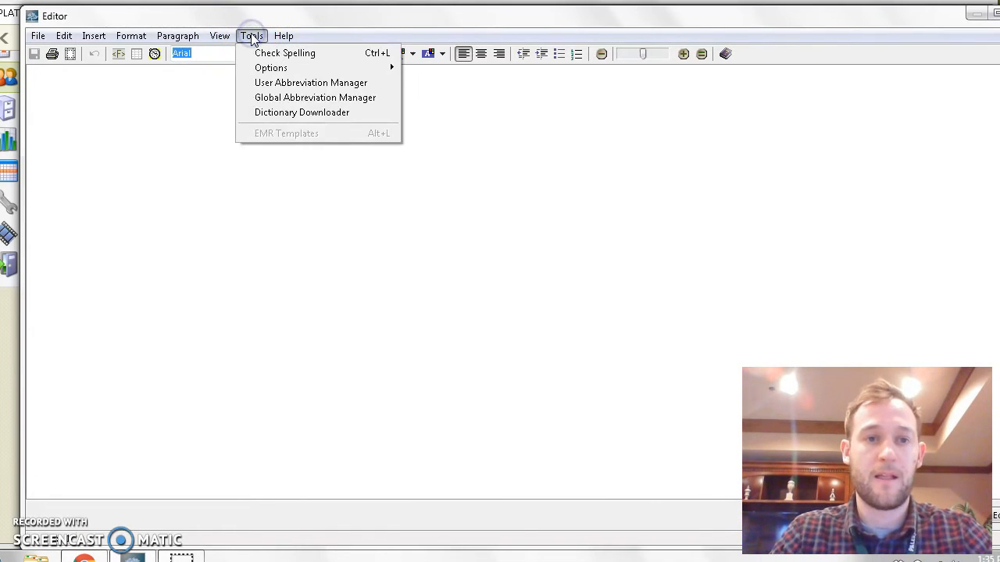
mouse_move(270, 69)
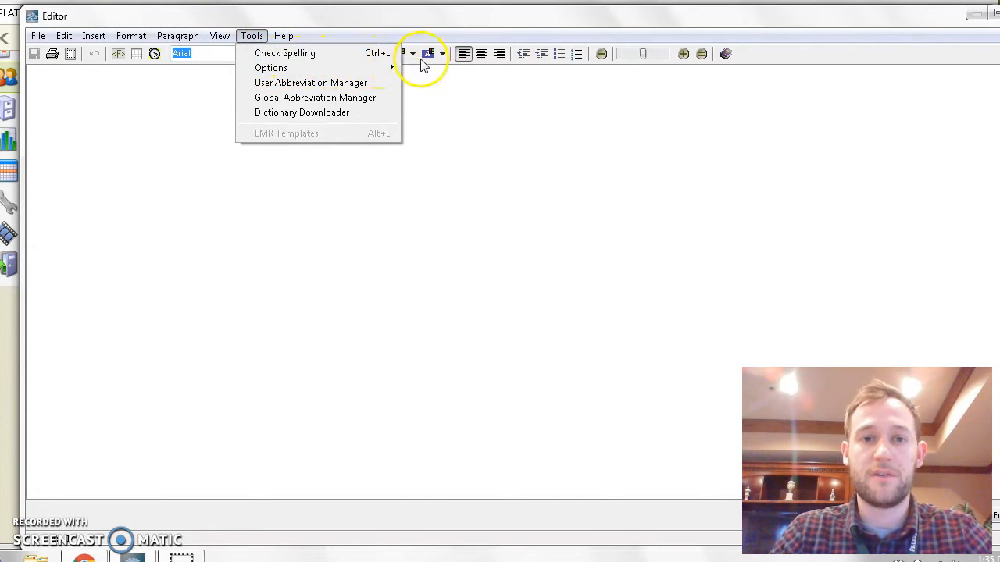
mouse_move(374, 68)
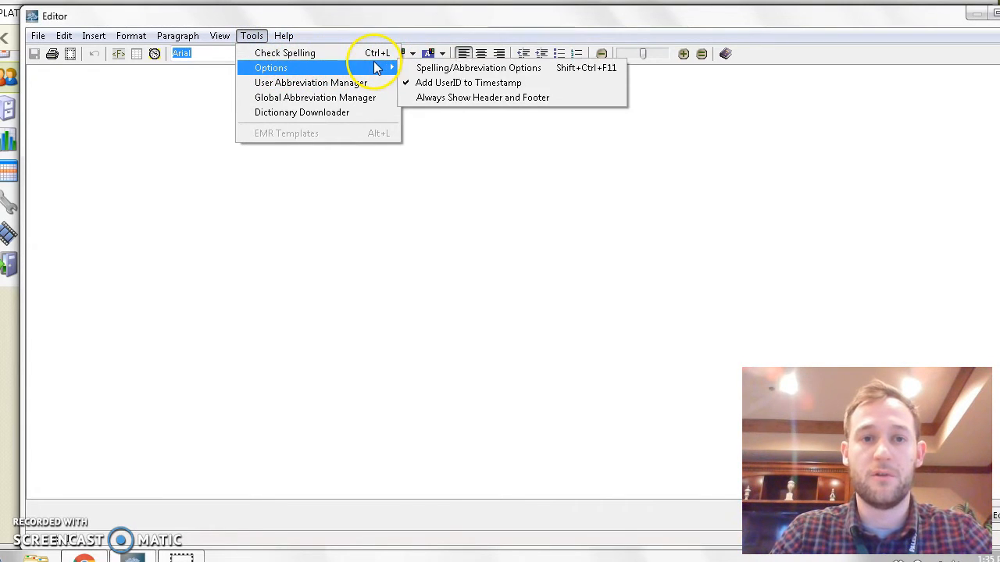
click(494, 70)
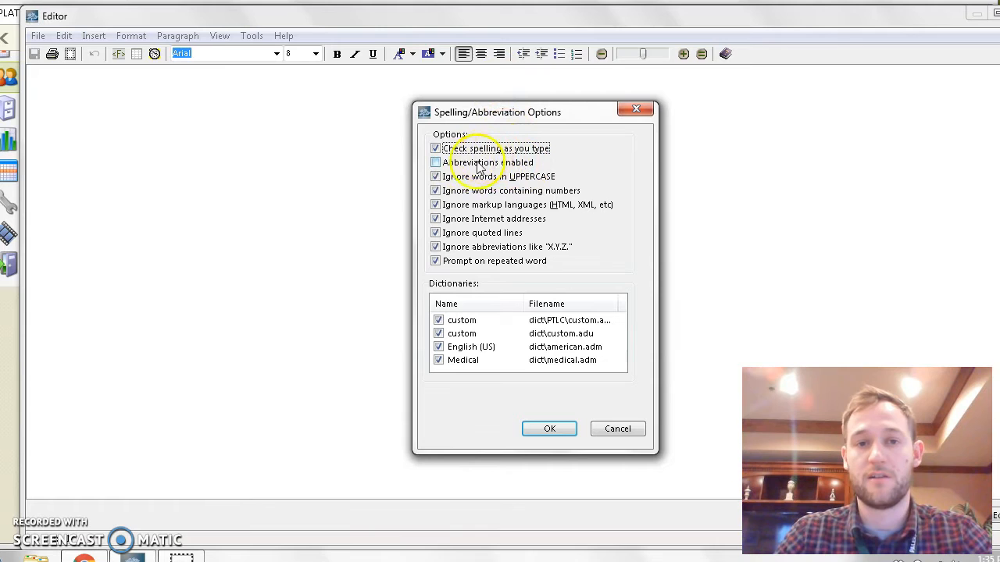
click(435, 162)
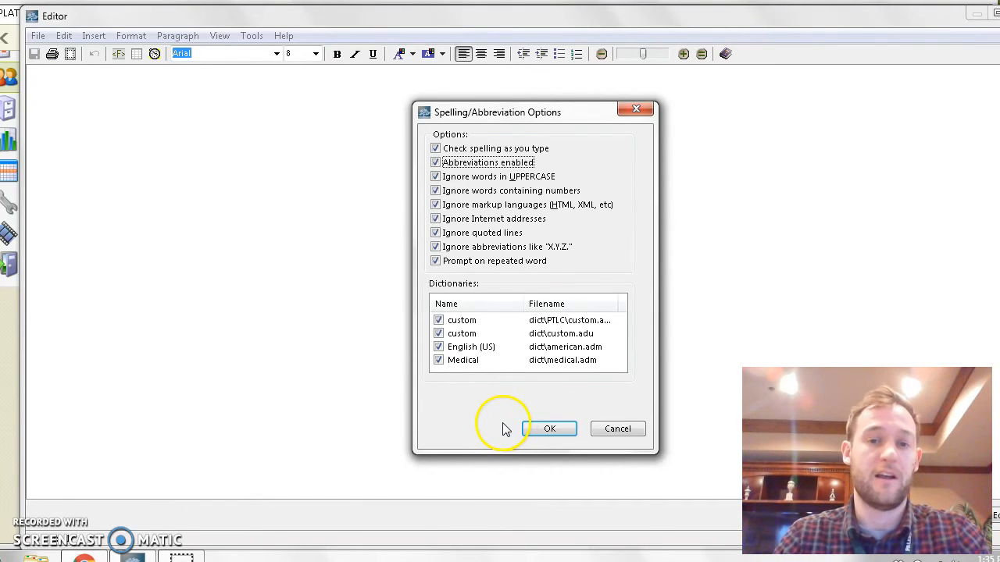
click(551, 428)
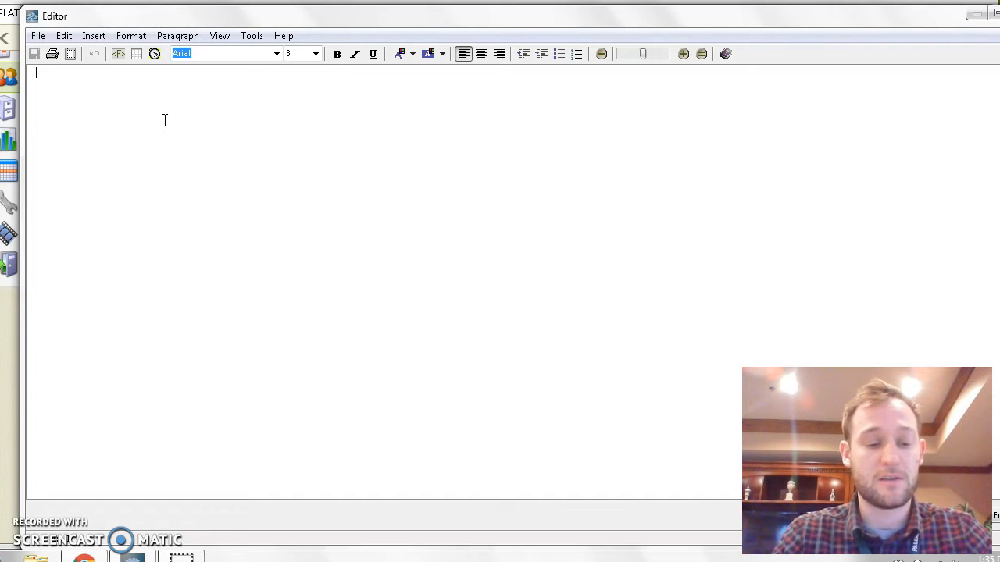
Step: Try expanding a saved abbreviation that begins with "as" in the editor, and clear the inserted text
text(as)
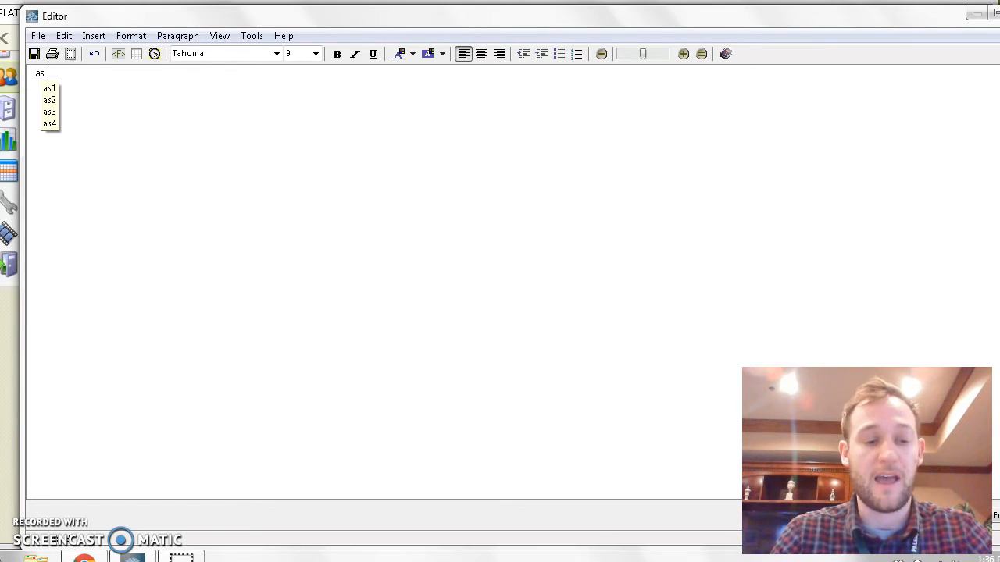
key(Return)
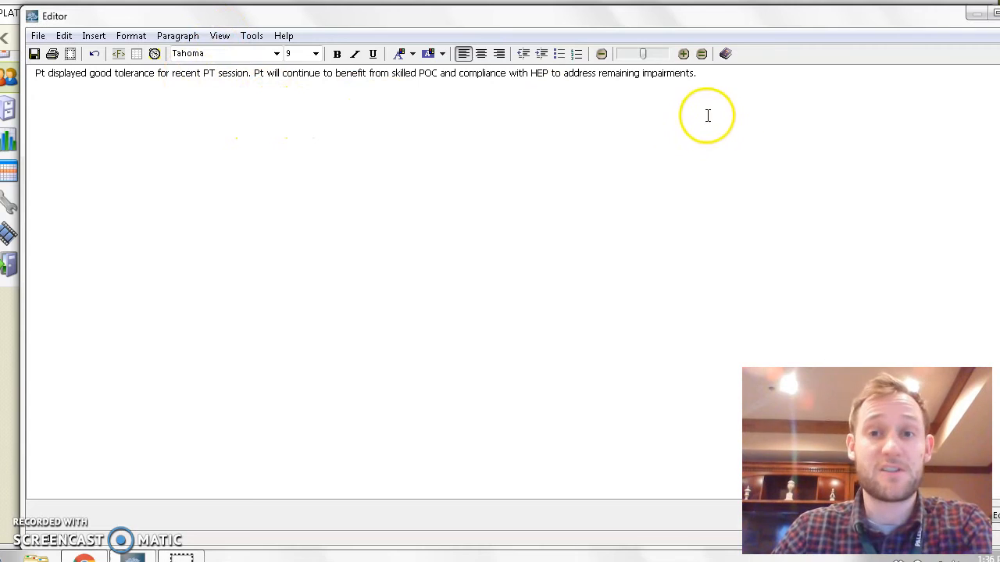
click(706, 74)
drag(706, 74, 35, 95)
key(BackSpace)
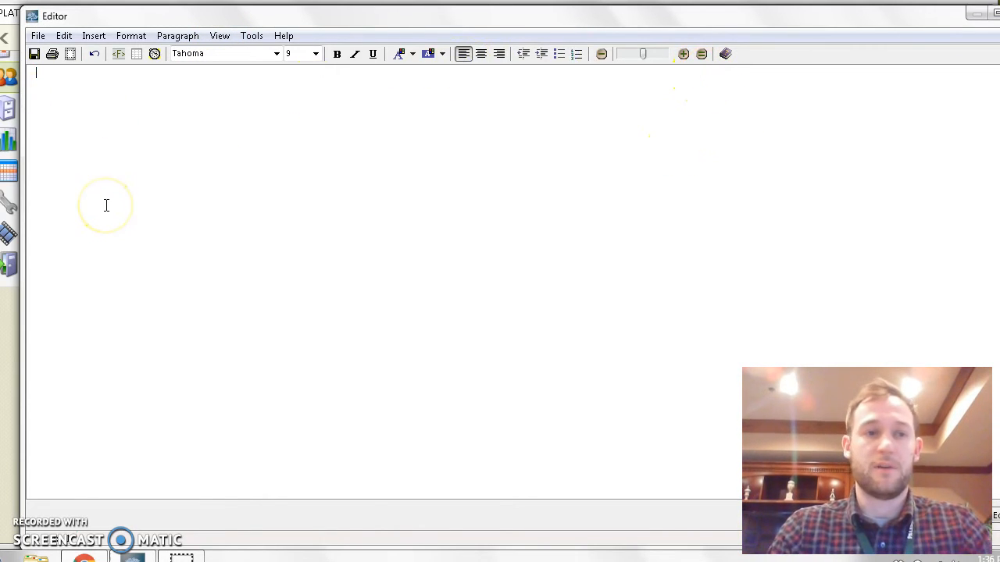
Step: Write the sentence "Pt displayed good tolerance for recent PT session." in the empty editor
key(ctrl+space)
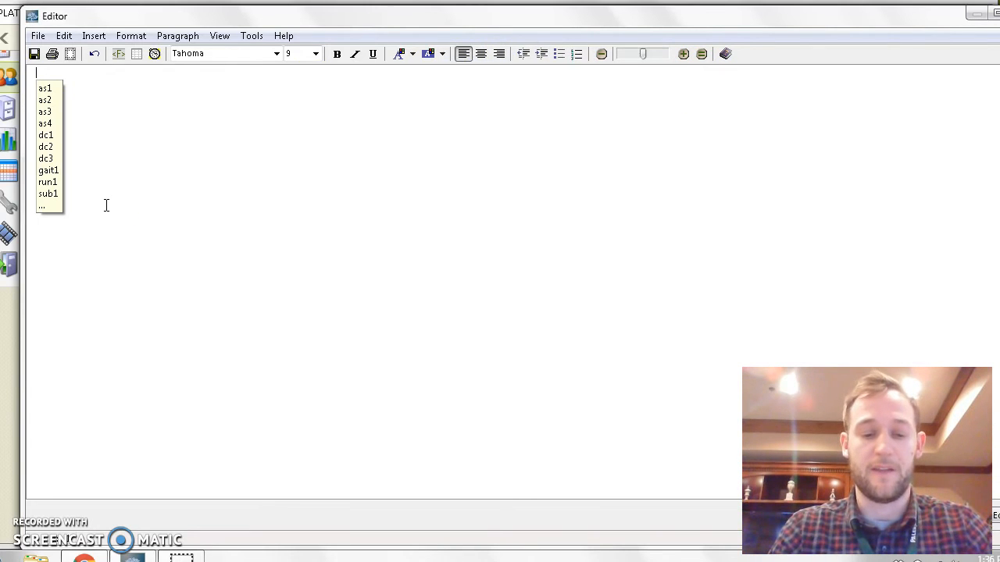
text(Pt displa)
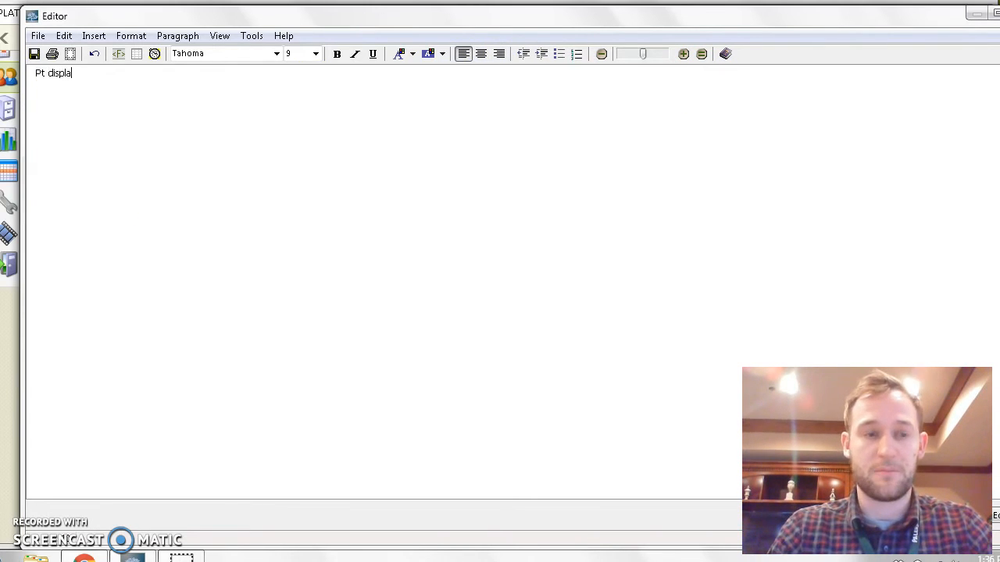
text(yed good tolerance for recent)
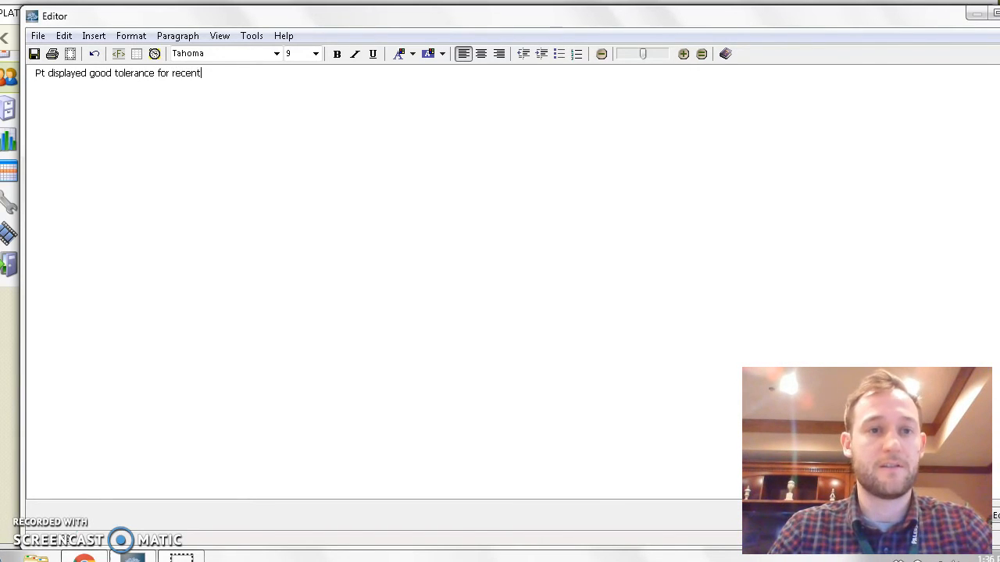
text( PT session.)
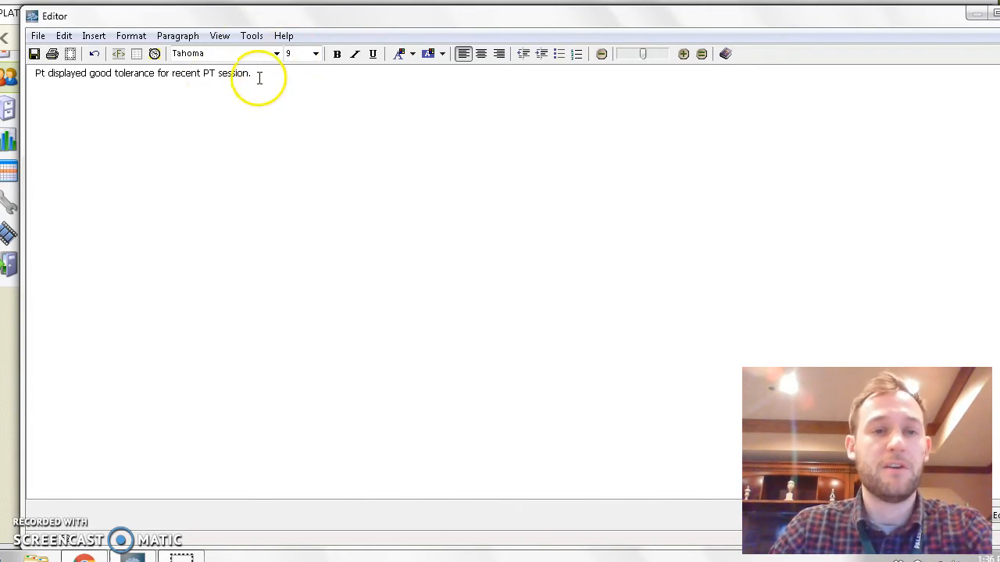
Step: Add the written sentence to the User Abbreviation Manager as a personal abbreviation named "sub3"
drag(263, 76, 36, 78)
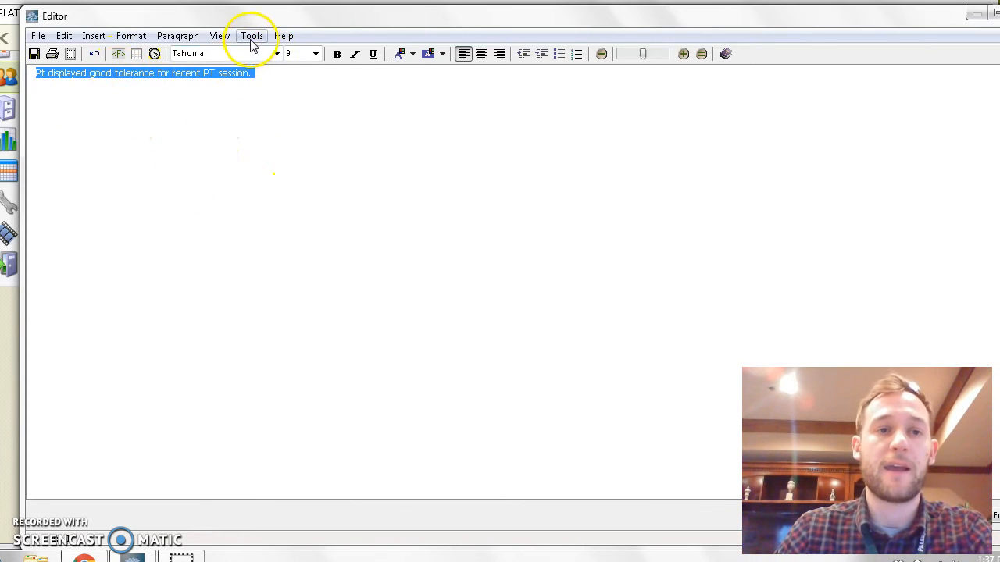
click(190, 35)
mouse_move(241, 38)
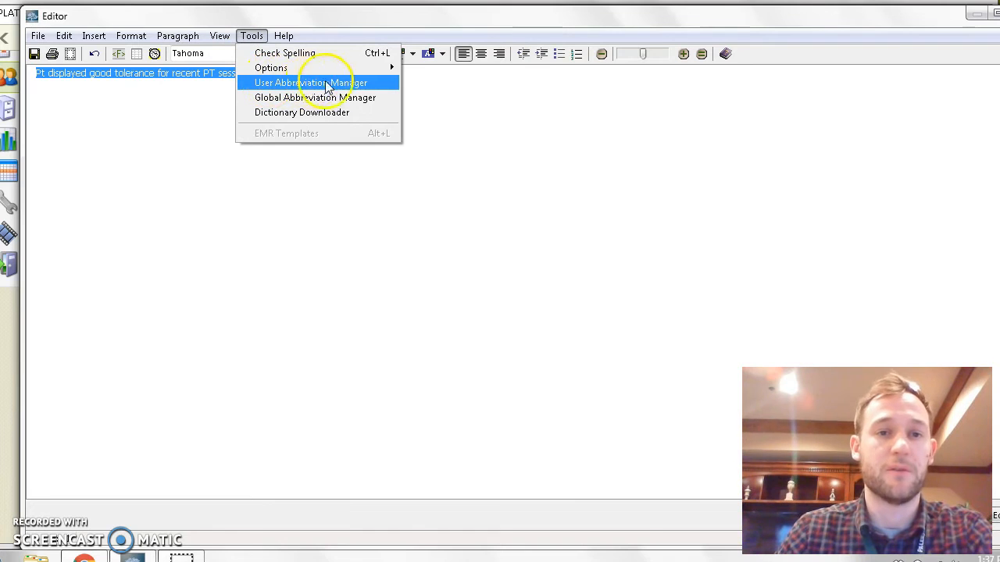
click(299, 87)
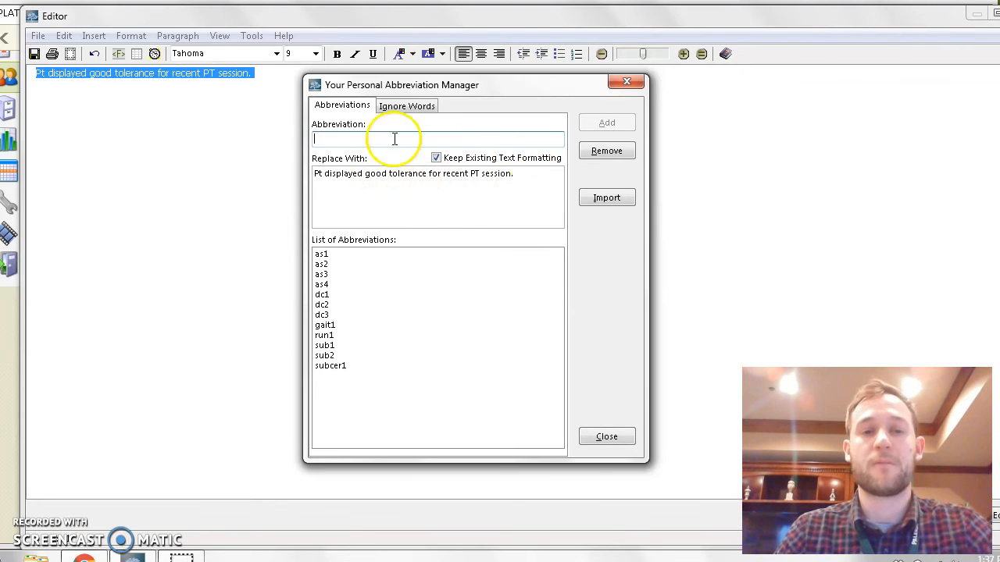
click(341, 141)
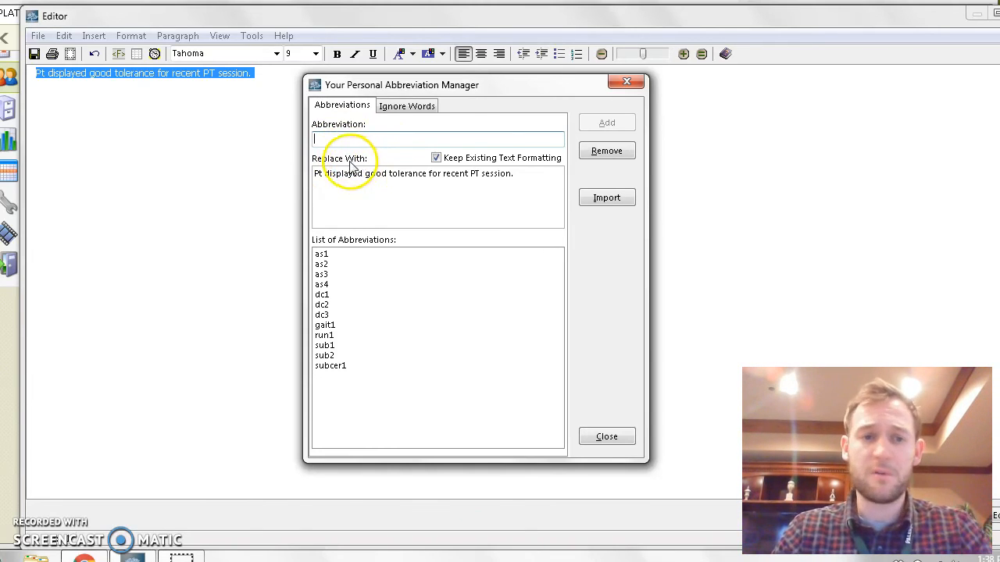
text(s)
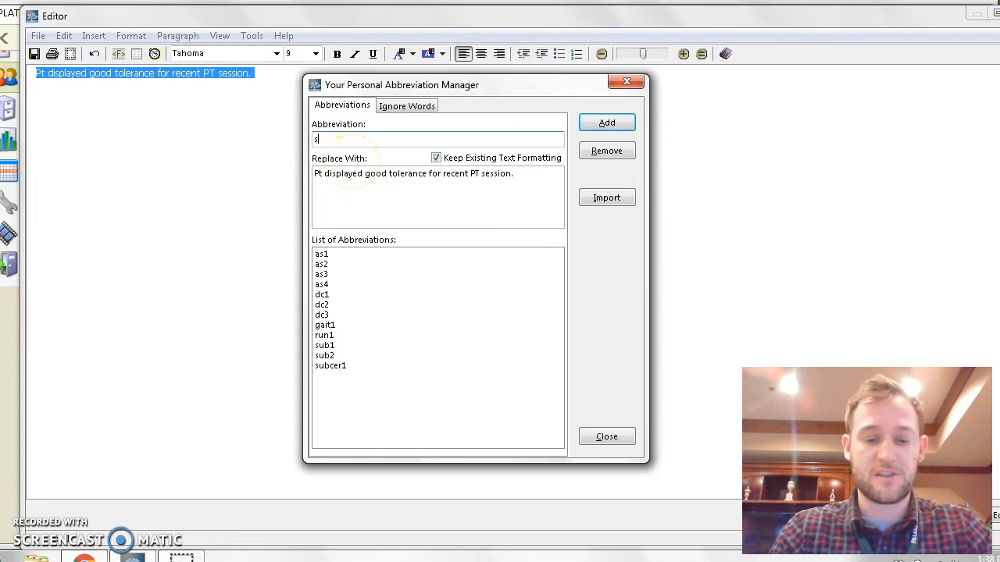
text(ub3)
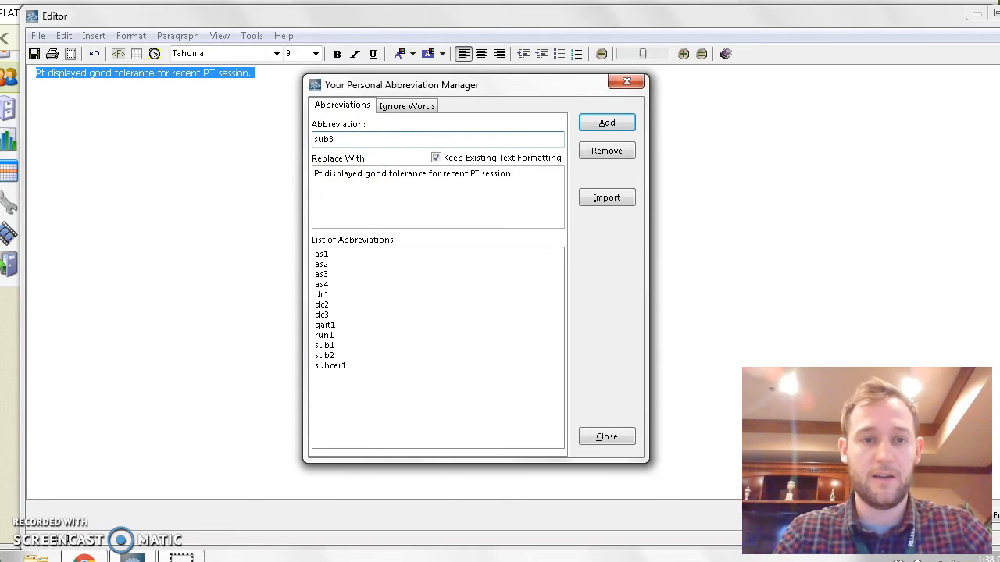
click(607, 123)
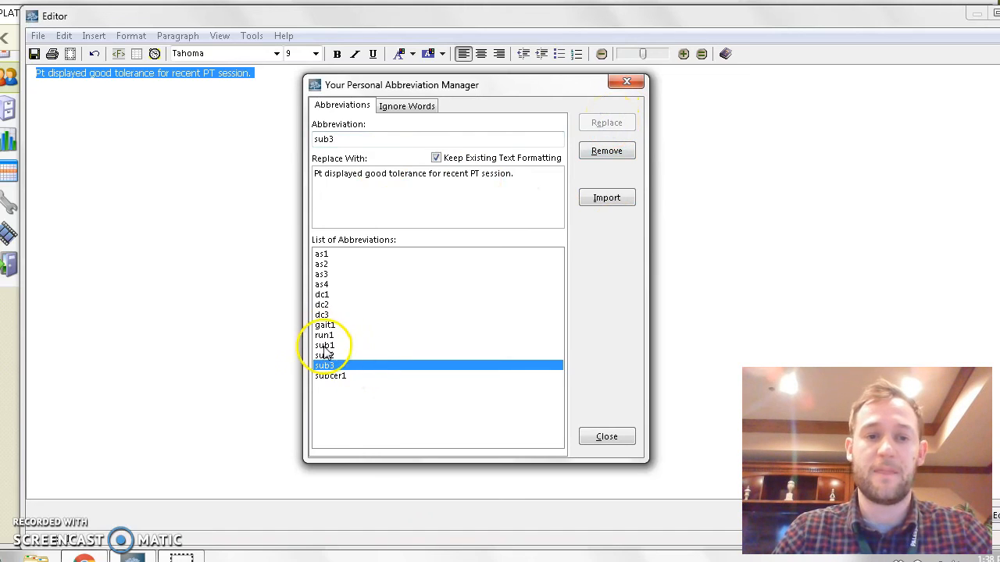
click(605, 438)
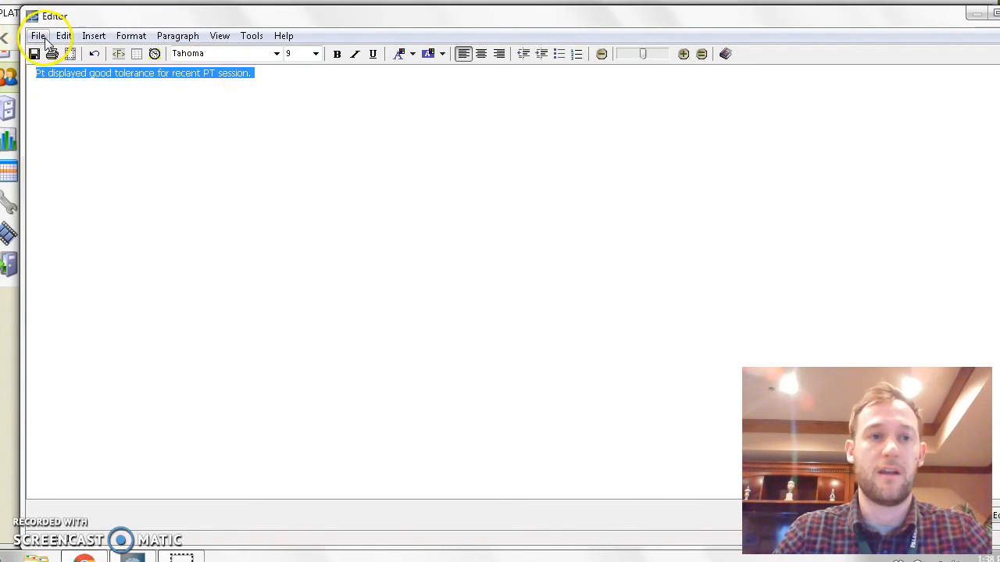
Step: Close the text editor and save its changed text to the Subjective Comments
drag(616, 16, 547, 32)
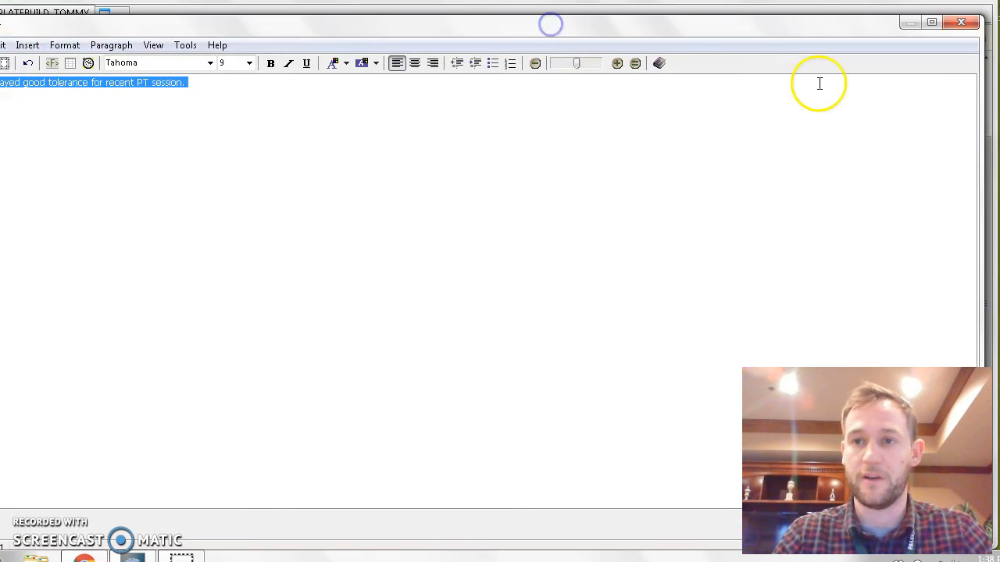
click(961, 24)
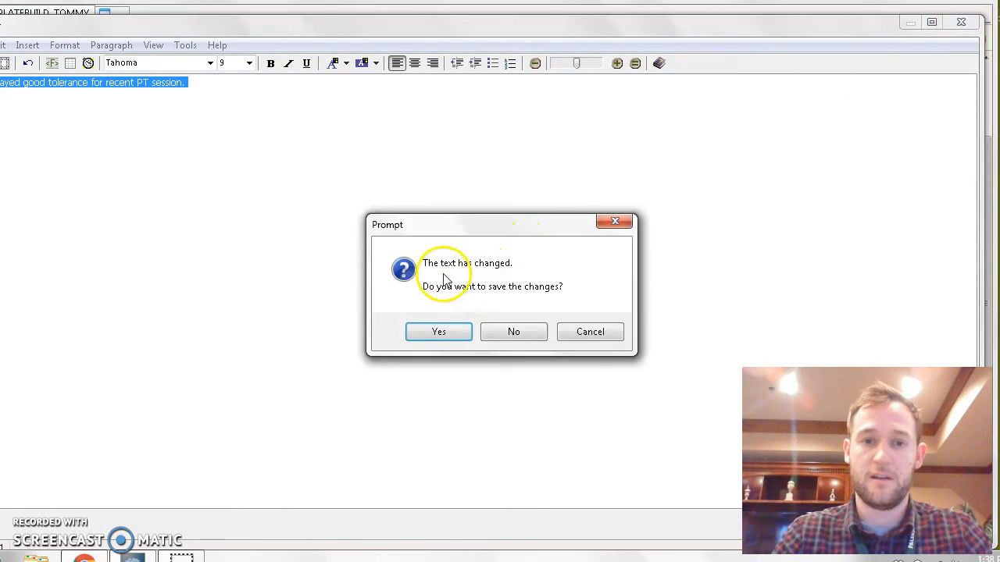
click(441, 328)
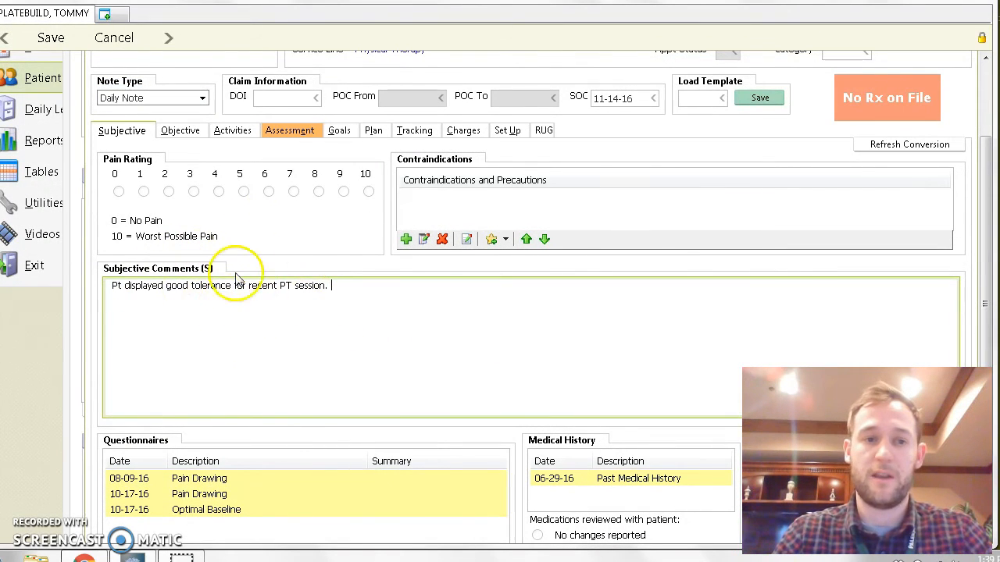
Step: Replace the Subjective Comments text by expanding the "sub3" abbreviation directly in the field
drag(347, 297, 92, 270)
key(BackSpace)
key(ctrl+space)
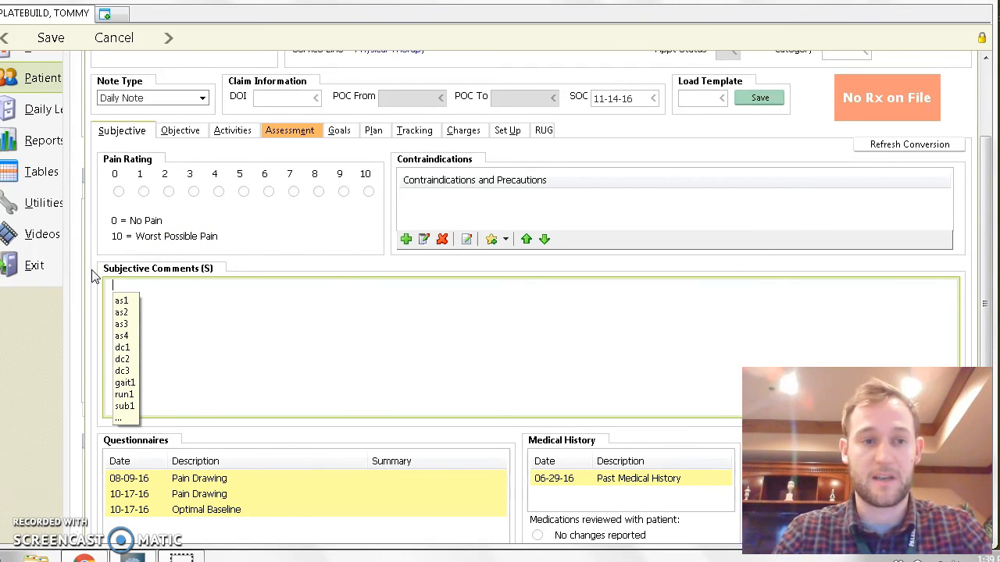
text(sub3)
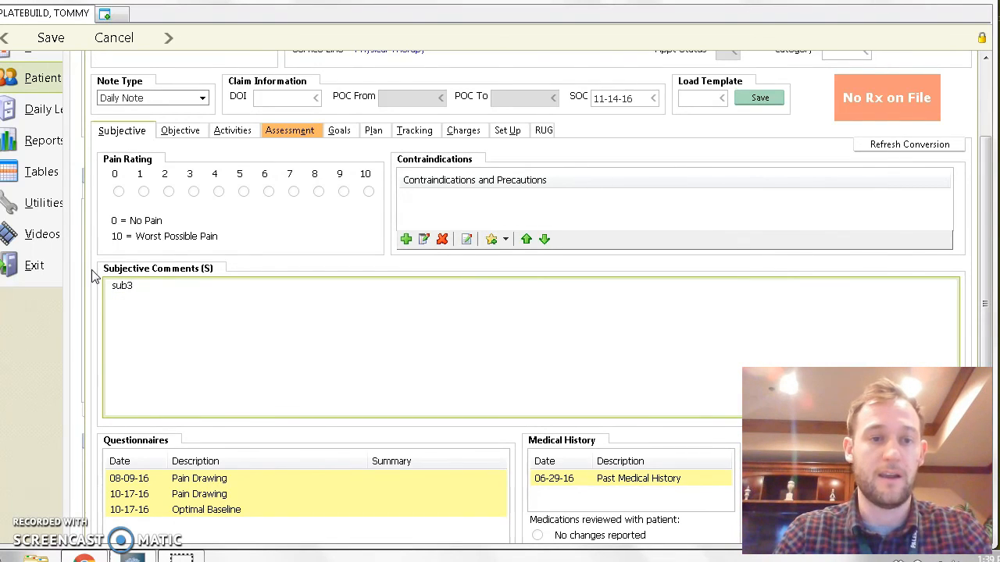
key(space)
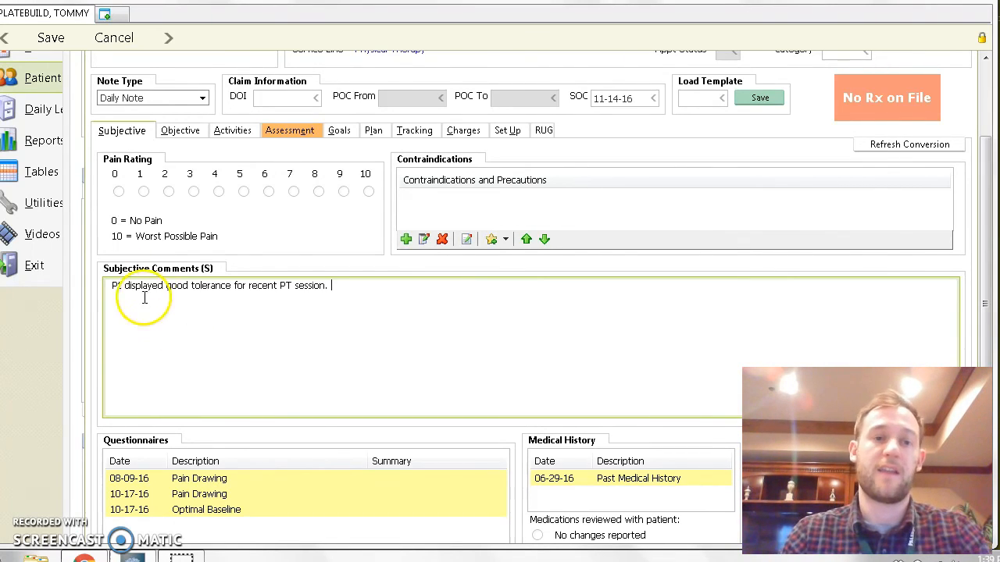